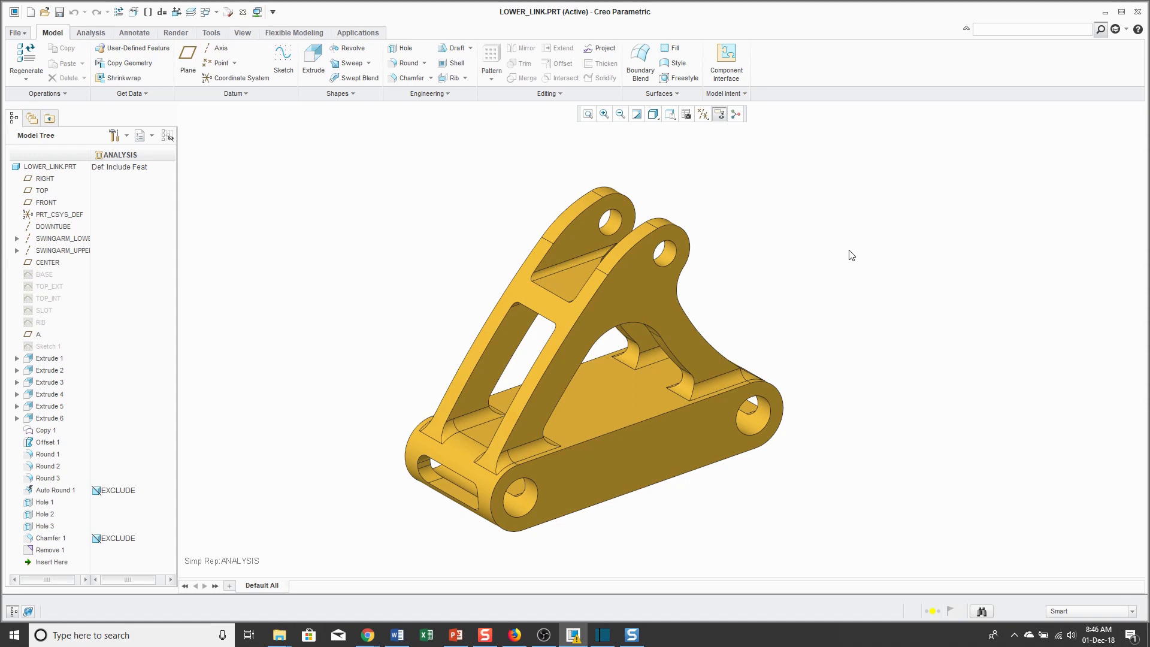
- Show the Applications ribbon with the simulation modes for the LOWER_LINK part
{"action": "left_click", "coordinate": [356, 32]}
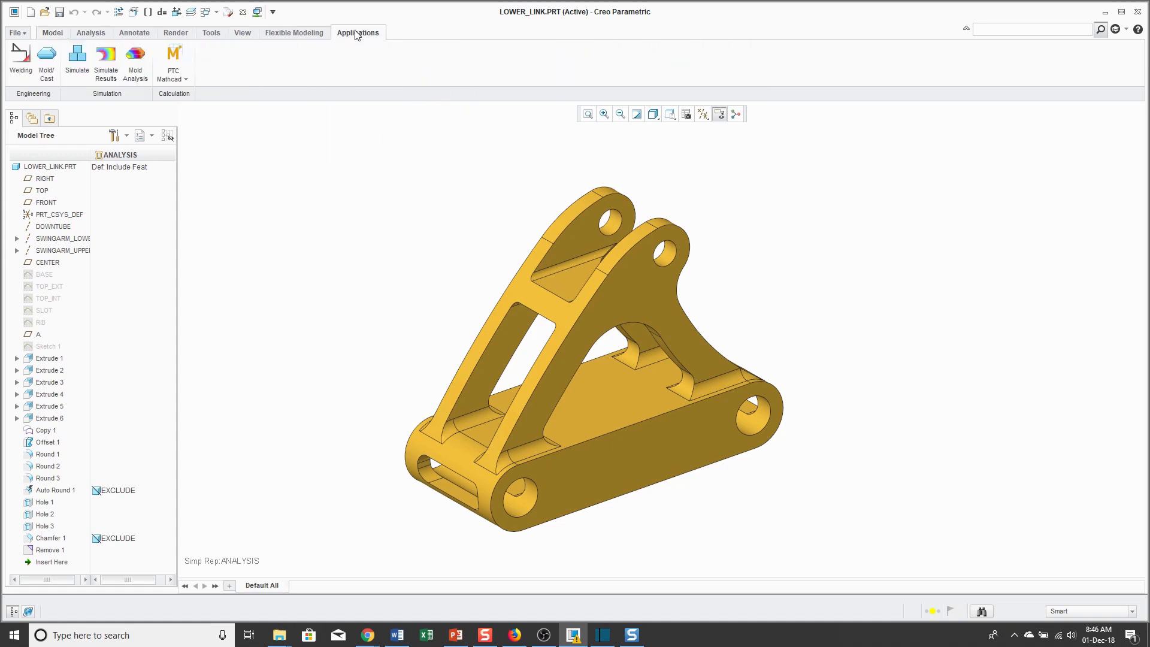
- Enter Creo Simulate Lite for the part and begin a material assignment
{"action": "left_click", "coordinate": [77, 60]}
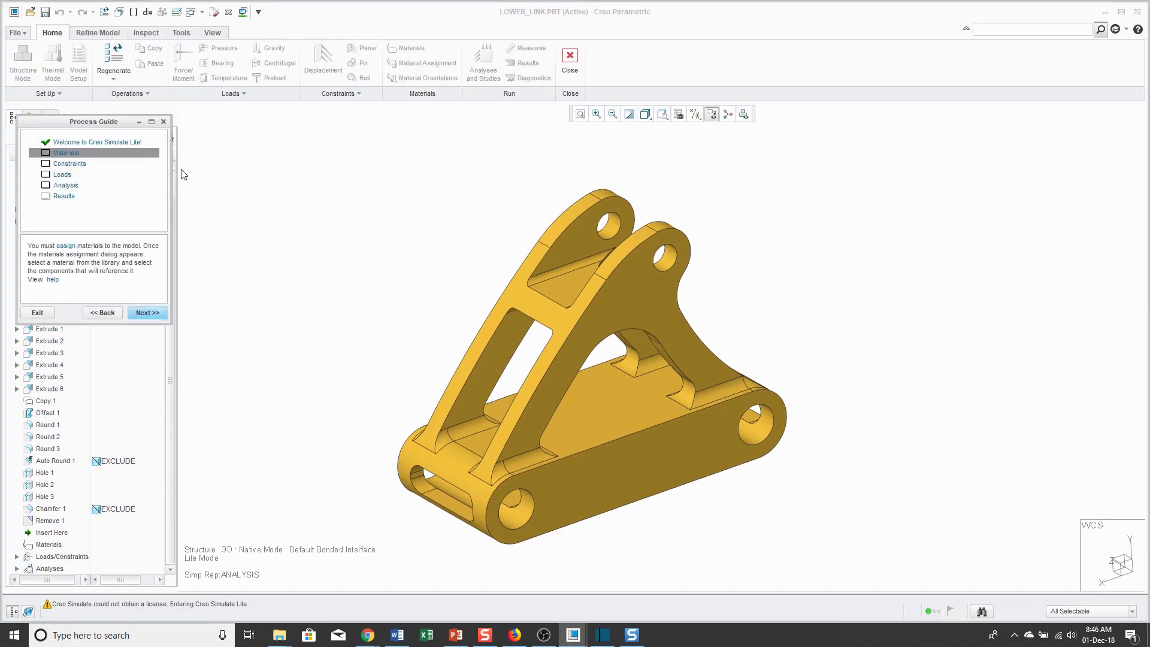
{"action": "left_click_drag", "start_coordinate": [98, 124], "coordinate": [275, 159]}
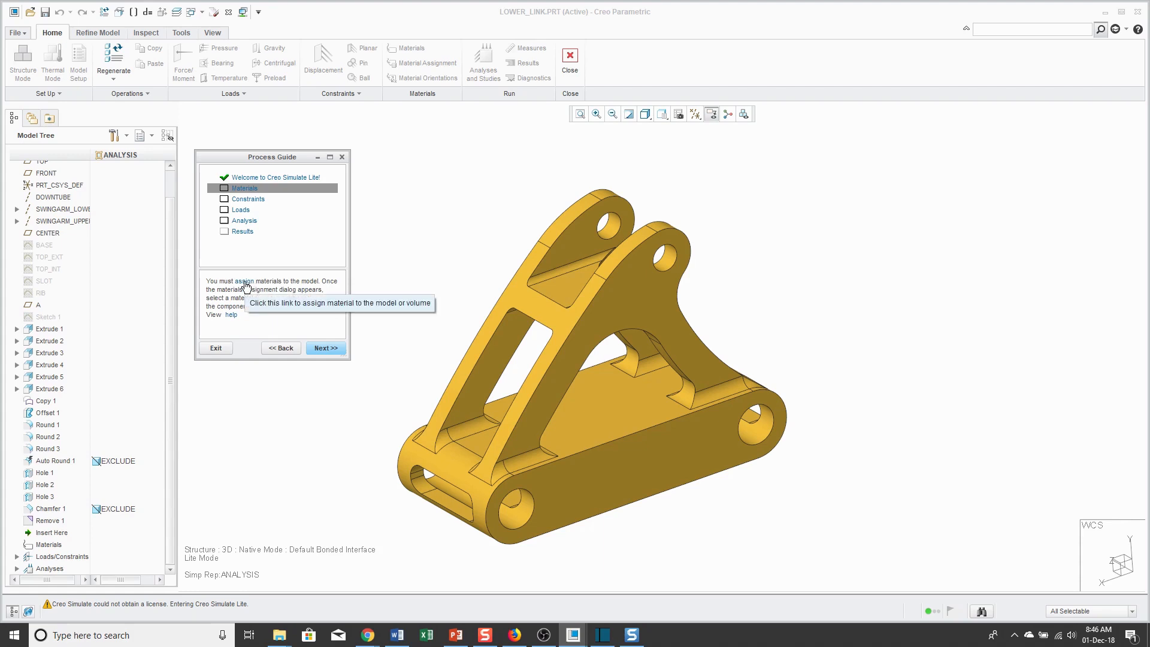
{"action": "left_click", "coordinate": [244, 280]}
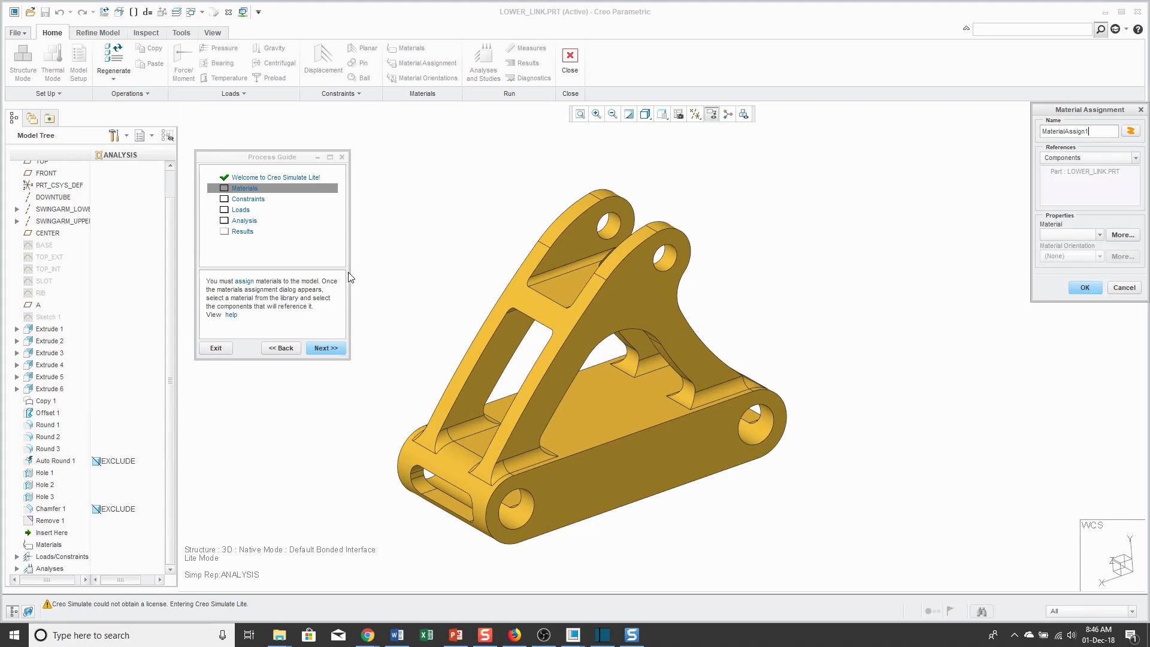
{"action": "left_click_drag", "start_coordinate": [1096, 109], "coordinate": [932, 166]}
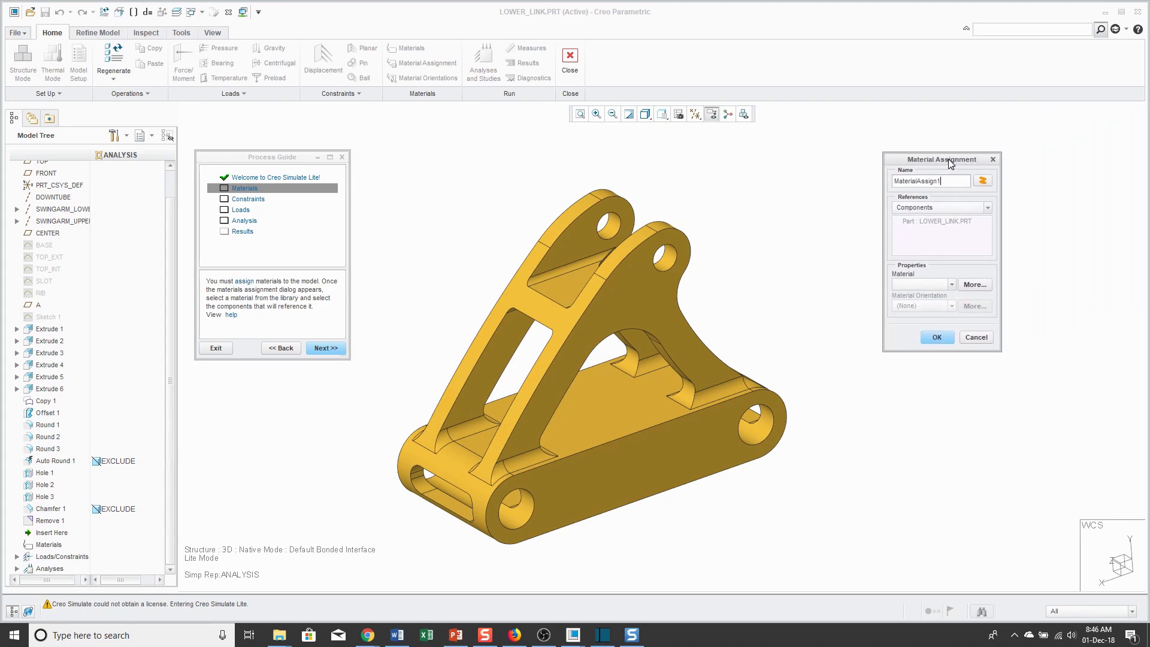
- Assign al6061.mtl from the material library as the lower link's material
{"action": "left_click", "coordinate": [960, 290]}
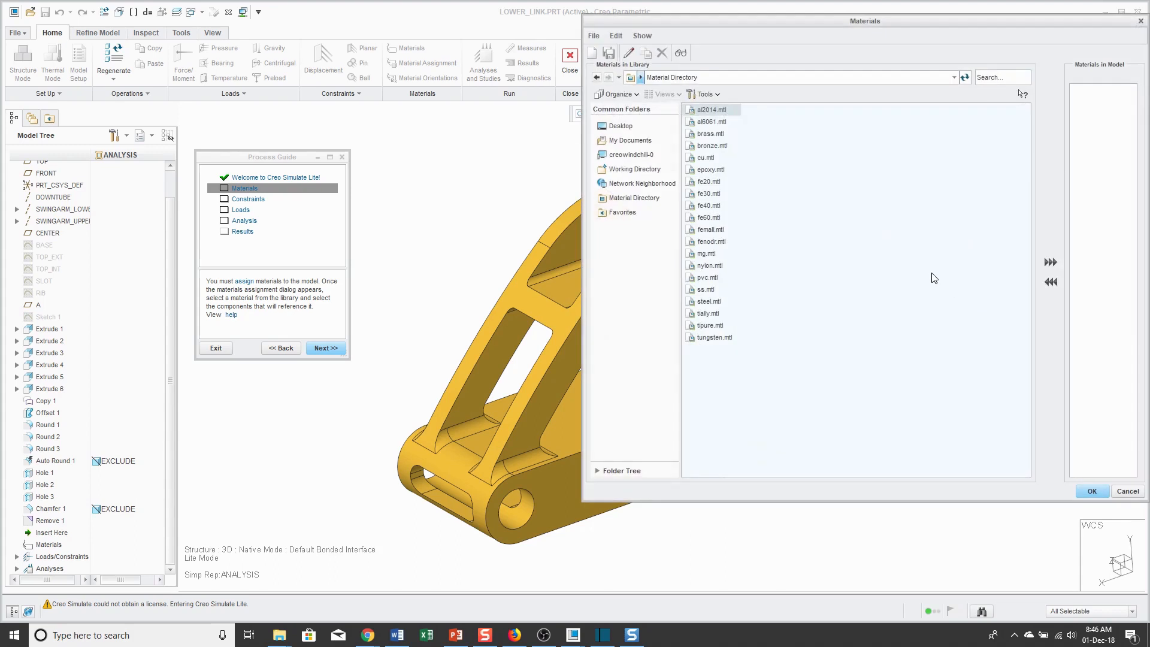
{"action": "left_click", "coordinate": [717, 122]}
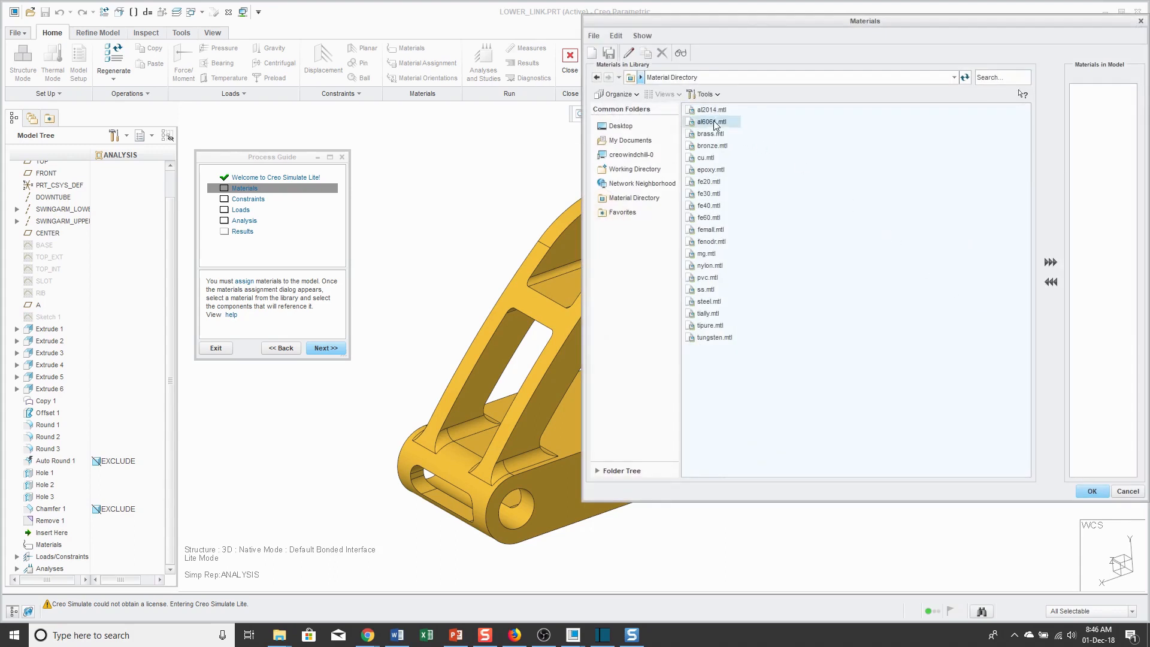
{"action": "left_click", "coordinate": [1049, 262]}
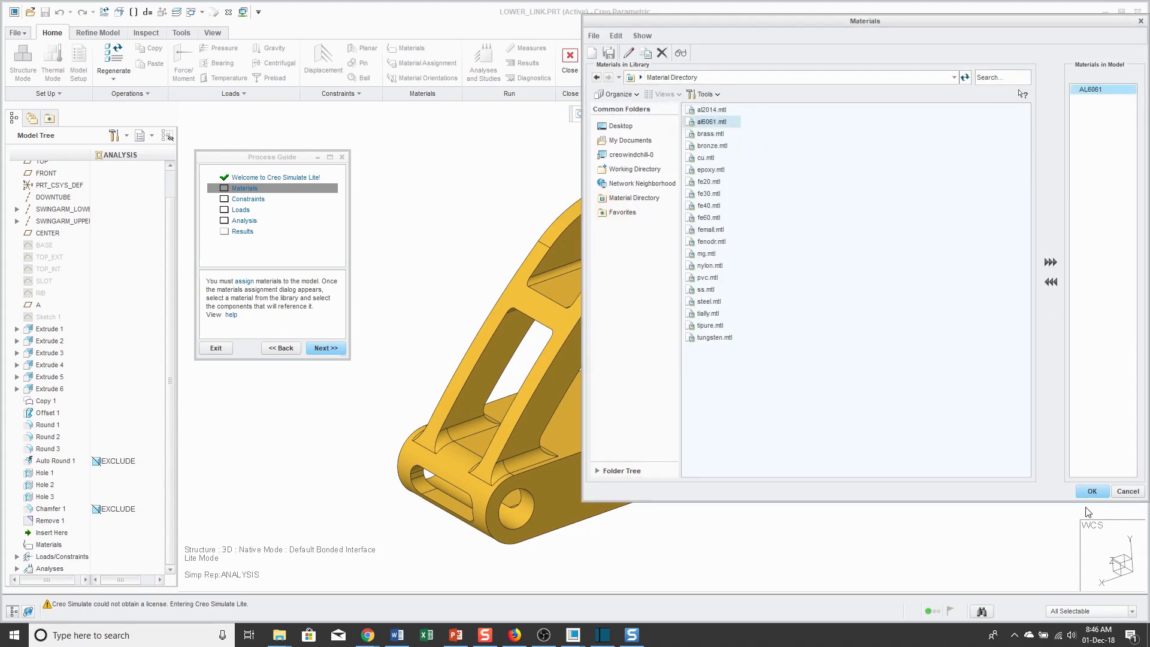
{"action": "left_click", "coordinate": [1091, 492]}
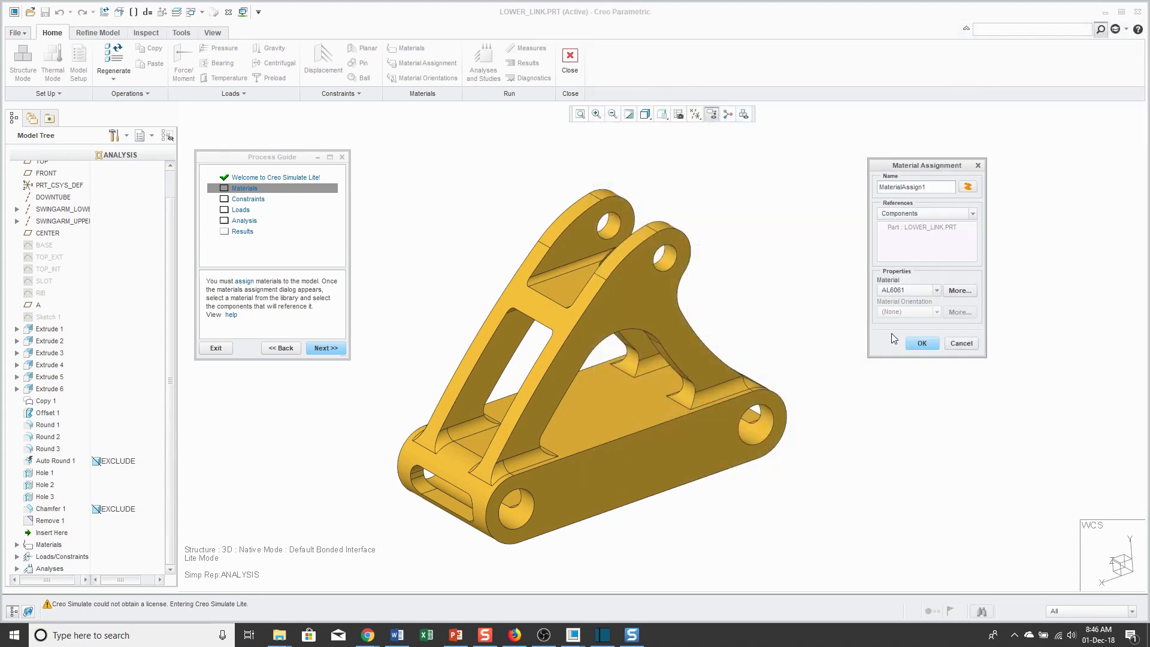
{"action": "left_click", "coordinate": [920, 344]}
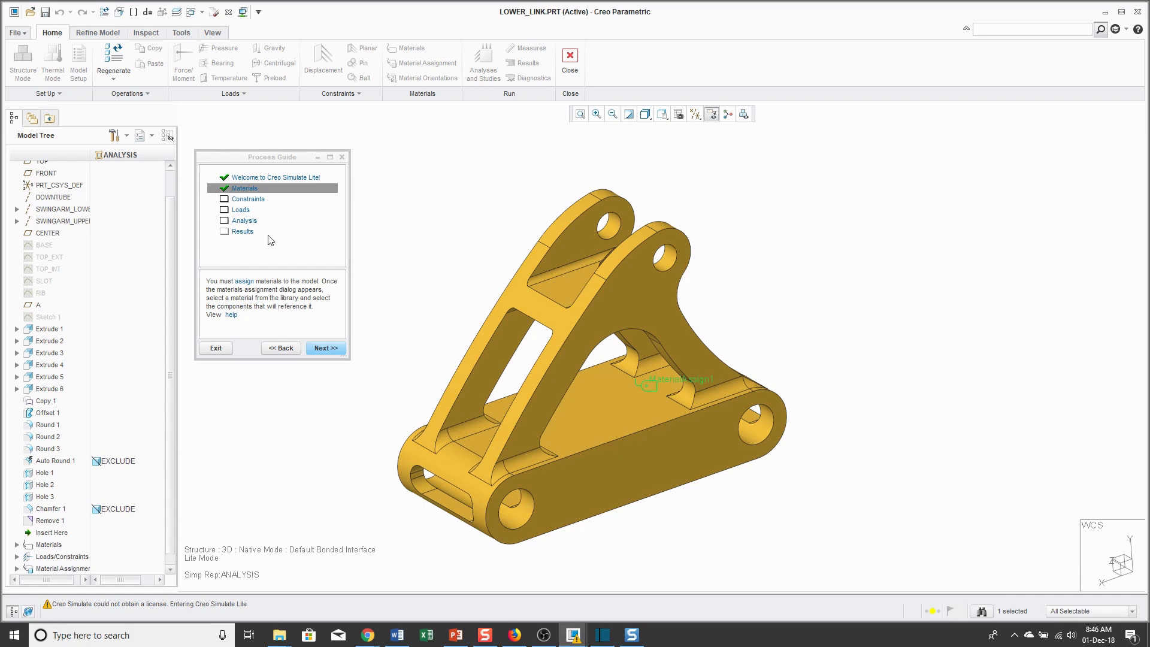
- Advance the process guide to constraints and bring up the constraints manager
{"action": "left_click", "coordinate": [325, 348]}
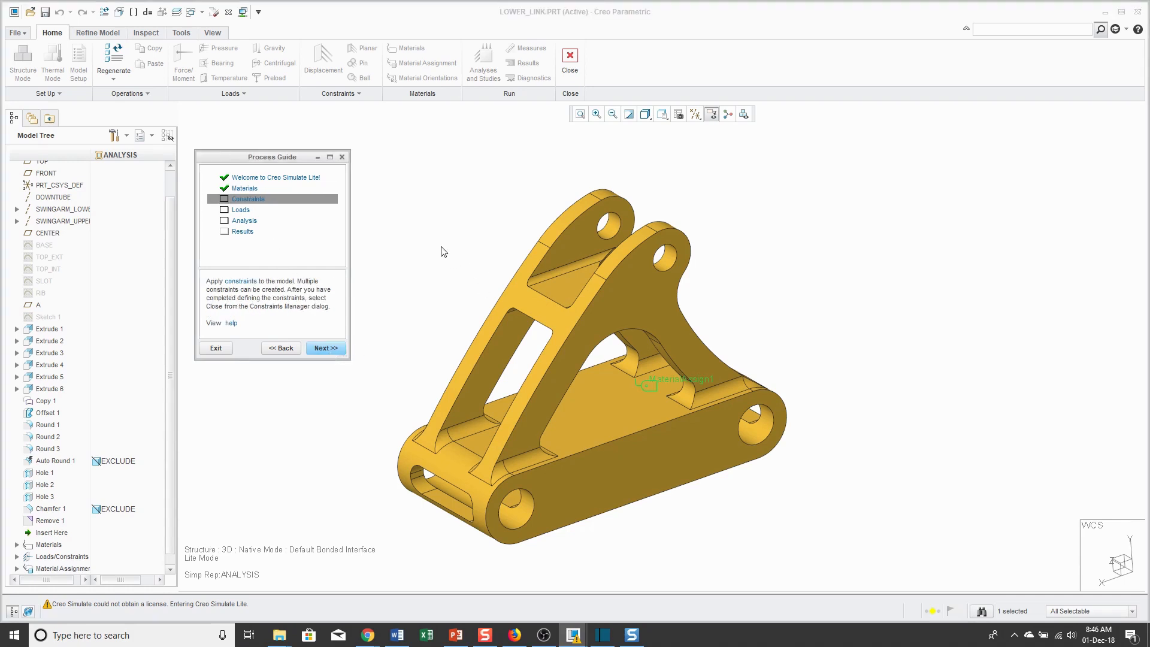
{"action": "left_click", "coordinate": [241, 282]}
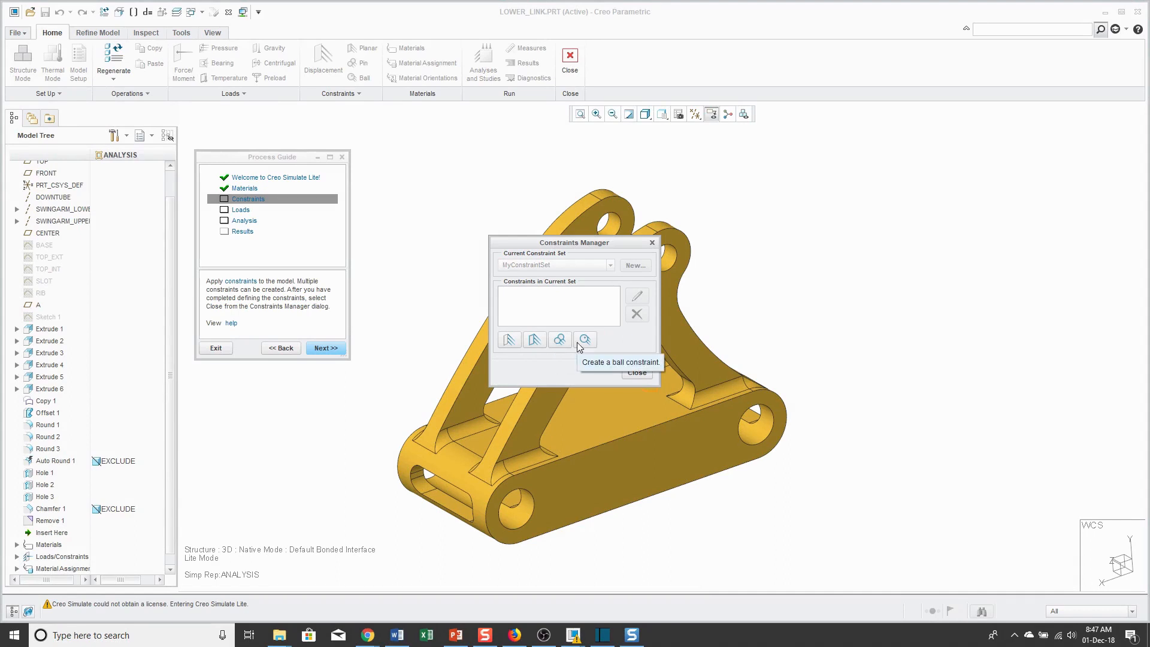
- Create Constraint1 fixing Y and Z translation on the four hole surfaces of the link
{"action": "left_click", "coordinate": [509, 339]}
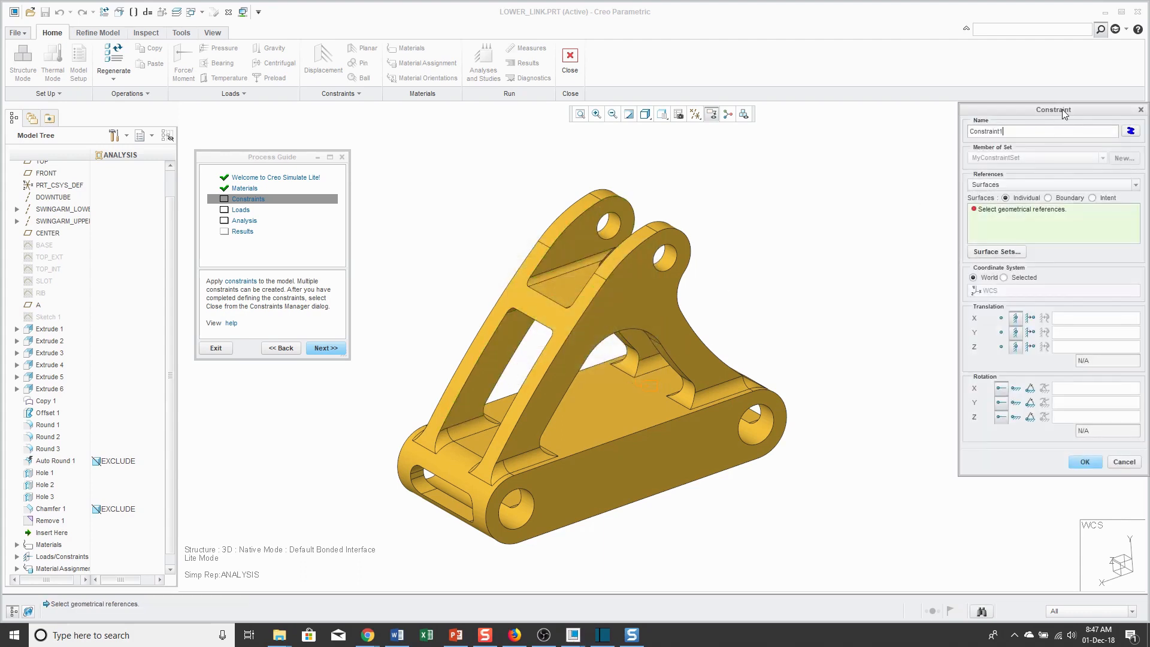
{"action": "left_click_drag", "start_coordinate": [1064, 111], "coordinate": [967, 151]}
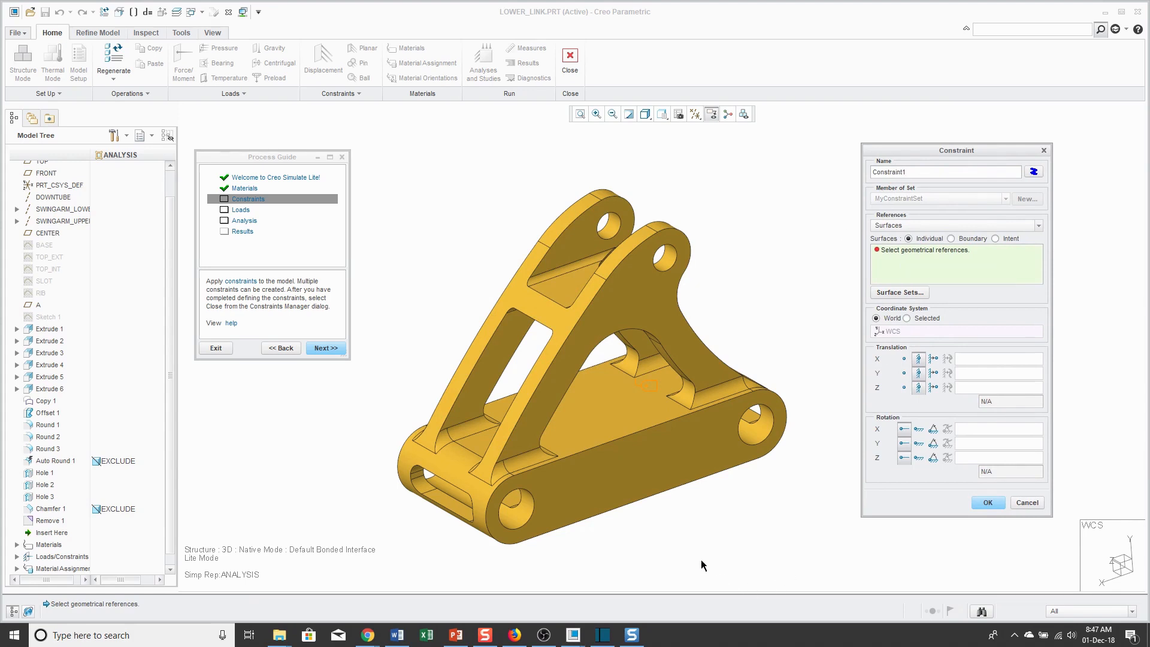
{"action": "left_click", "coordinate": [514, 520]}
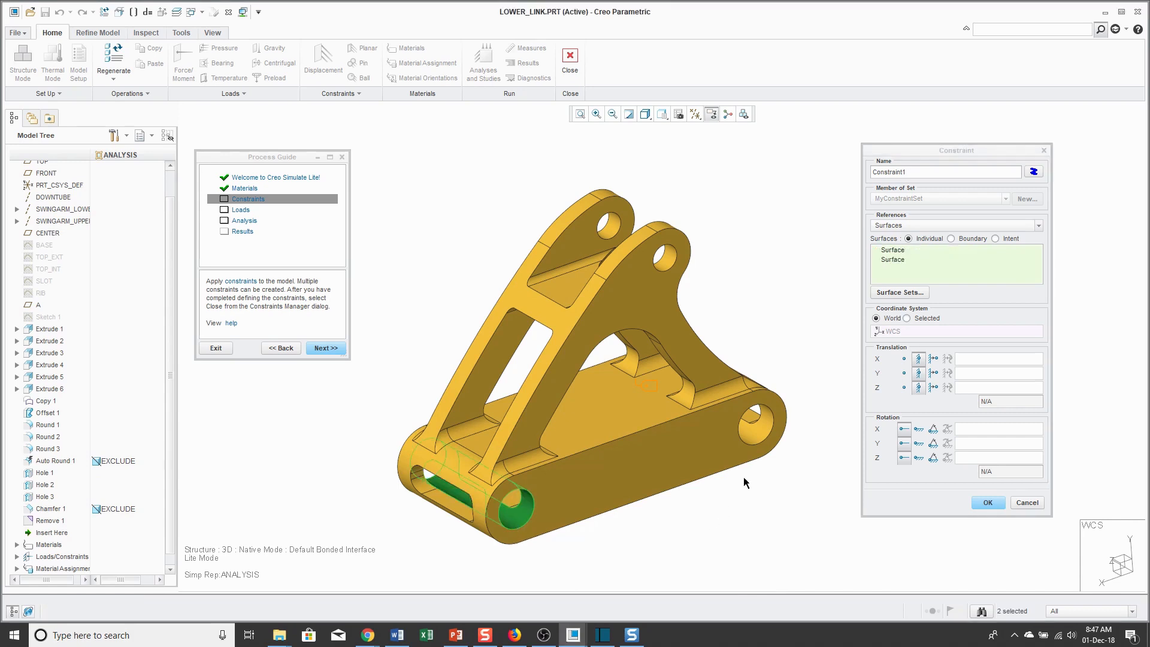
{"action": "left_click", "coordinate": [752, 433], "text": "ctrl"}
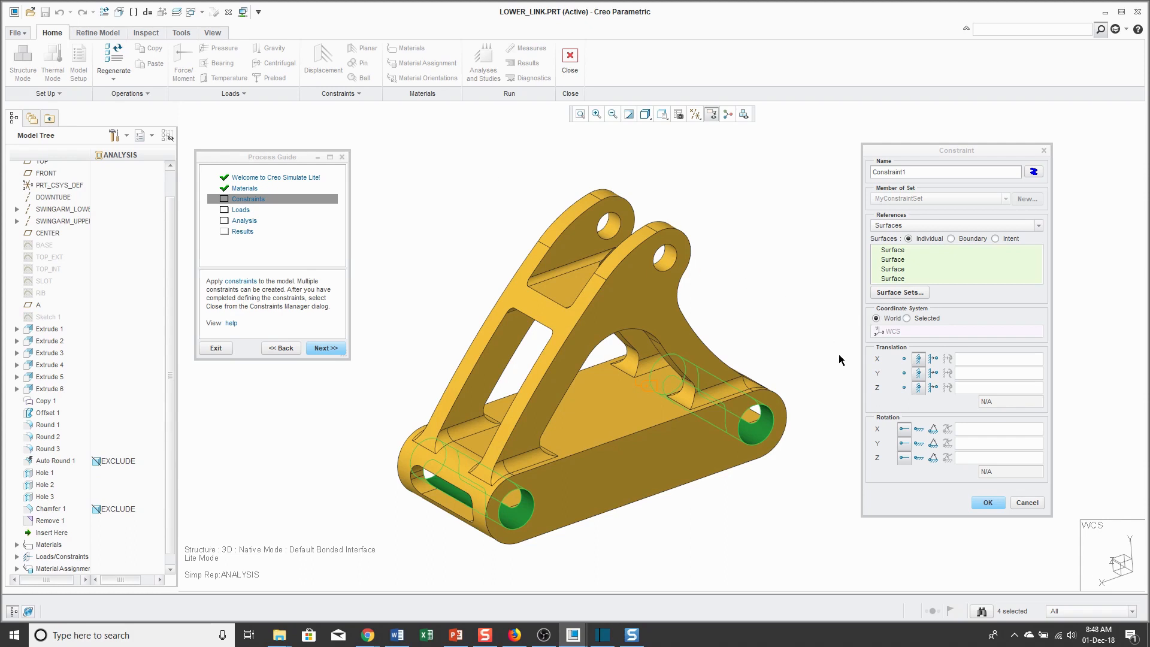
{"action": "left_click", "coordinate": [918, 373]}
{"action": "left_click", "coordinate": [989, 503]}
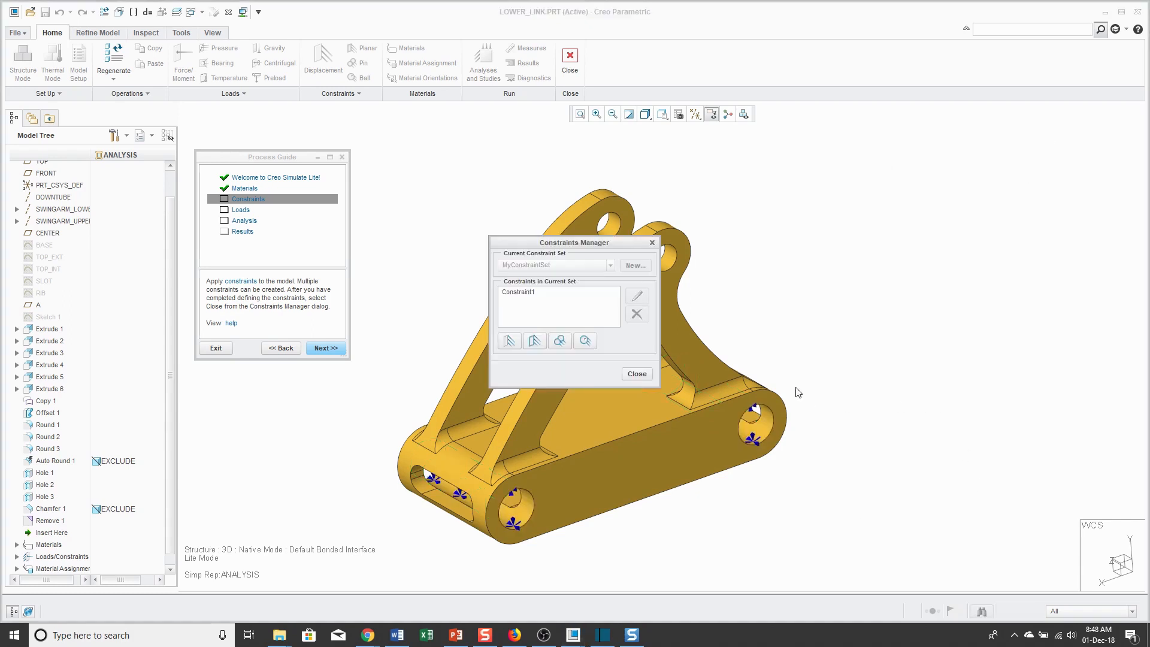
{"action": "left_click", "coordinate": [636, 373]}
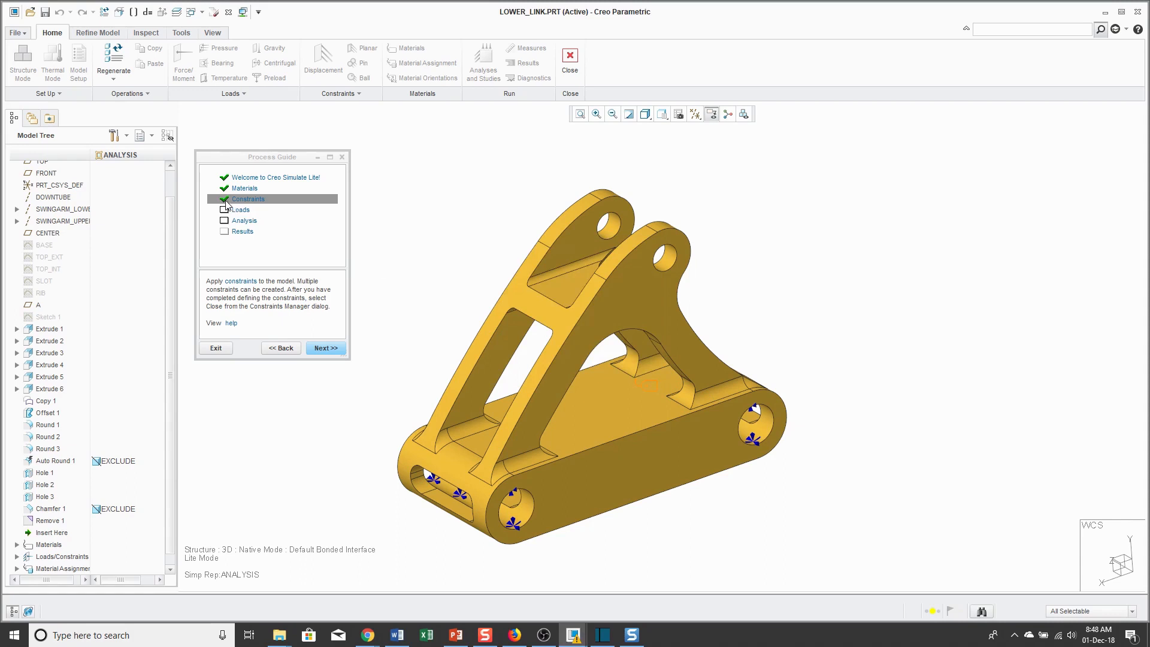
- Advance the guide to loads and bring up the loads manager, moved aside
{"action": "left_click", "coordinate": [327, 348]}
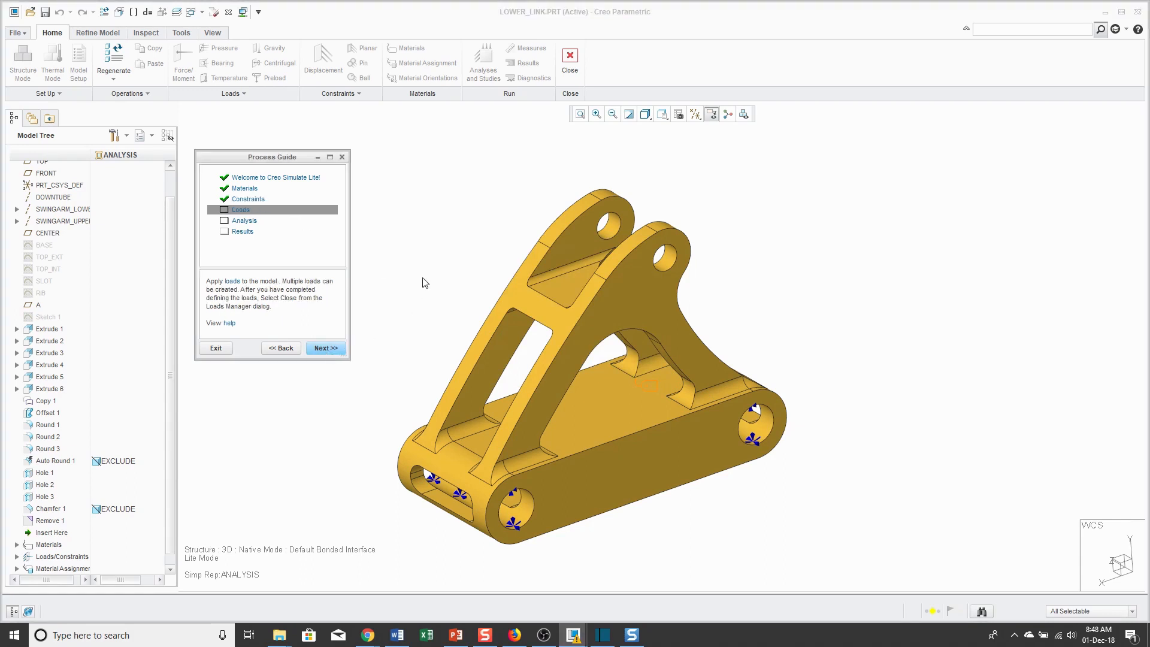
{"action": "left_click", "coordinate": [232, 283]}
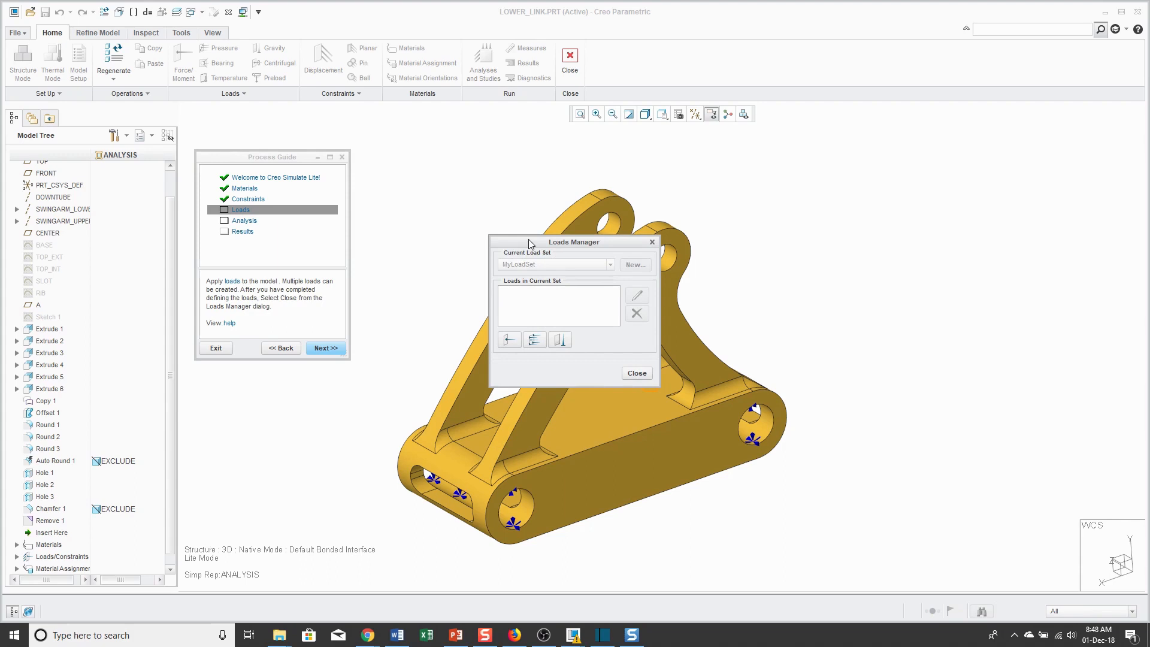
{"action": "left_click_drag", "start_coordinate": [530, 243], "coordinate": [398, 124]}
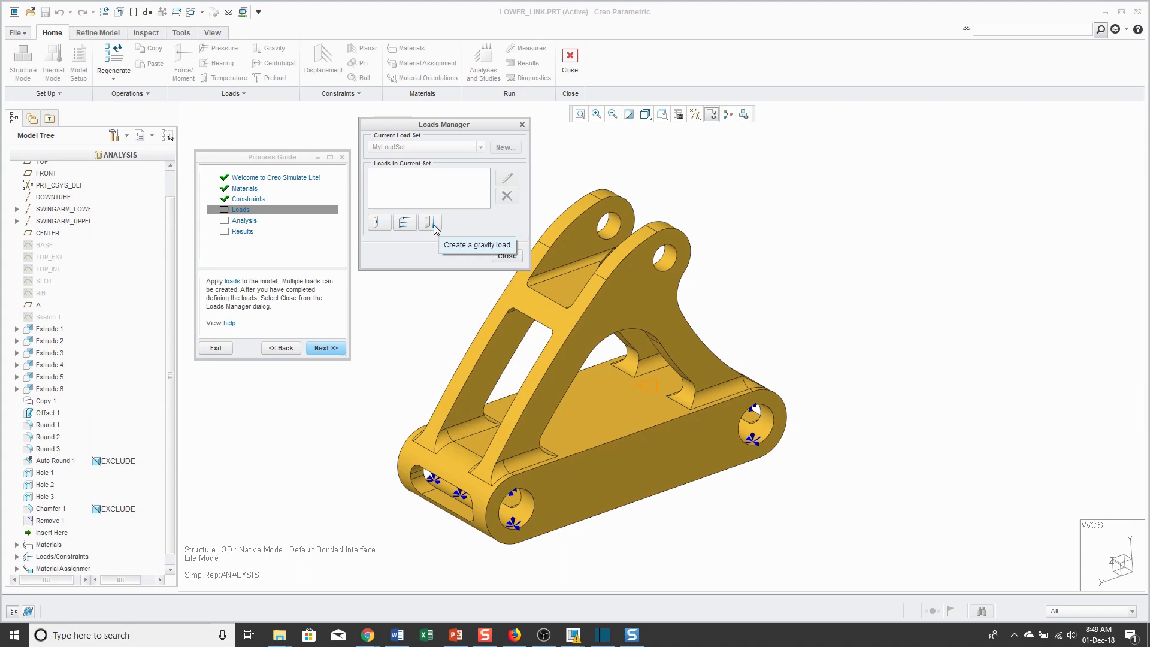
- Start Load1 on the two top holes with force components X -100 and Y 1000, previewed
{"action": "left_click", "coordinate": [378, 224]}
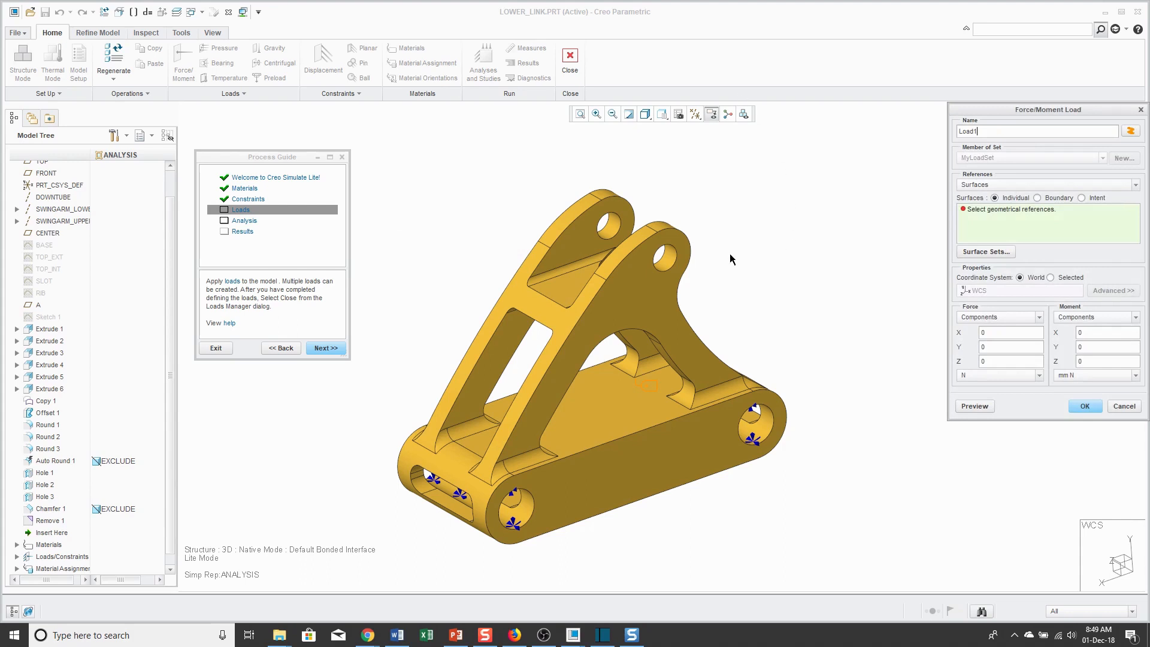
{"action": "left_click", "coordinate": [669, 260]}
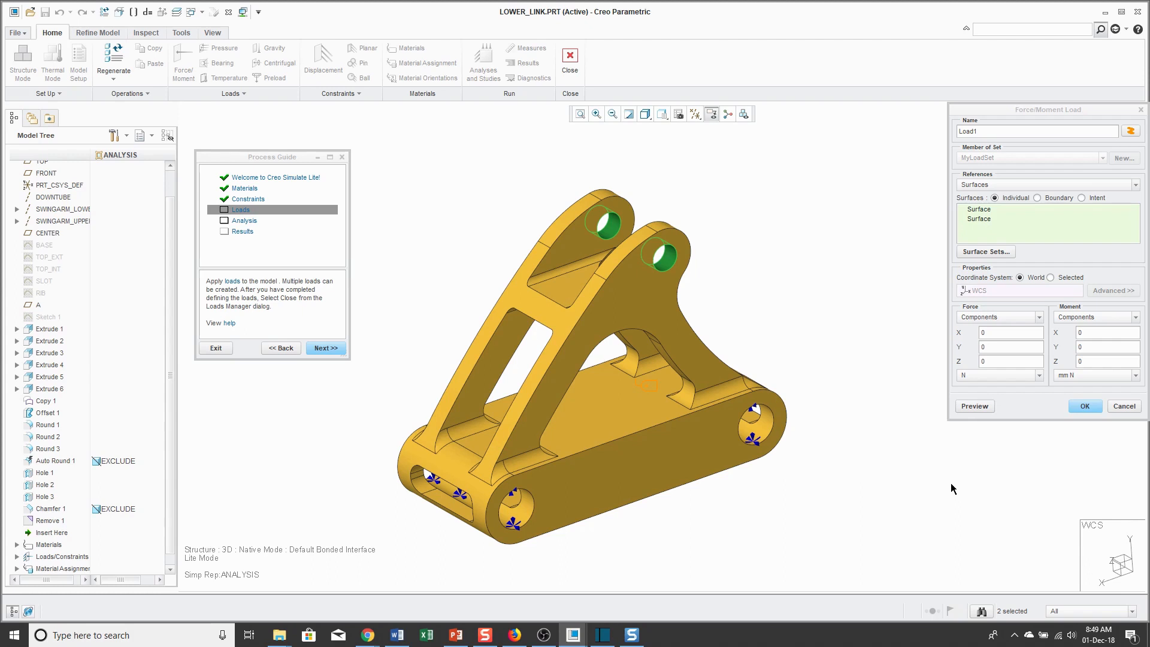
{"action": "left_click", "coordinate": [1013, 317]}
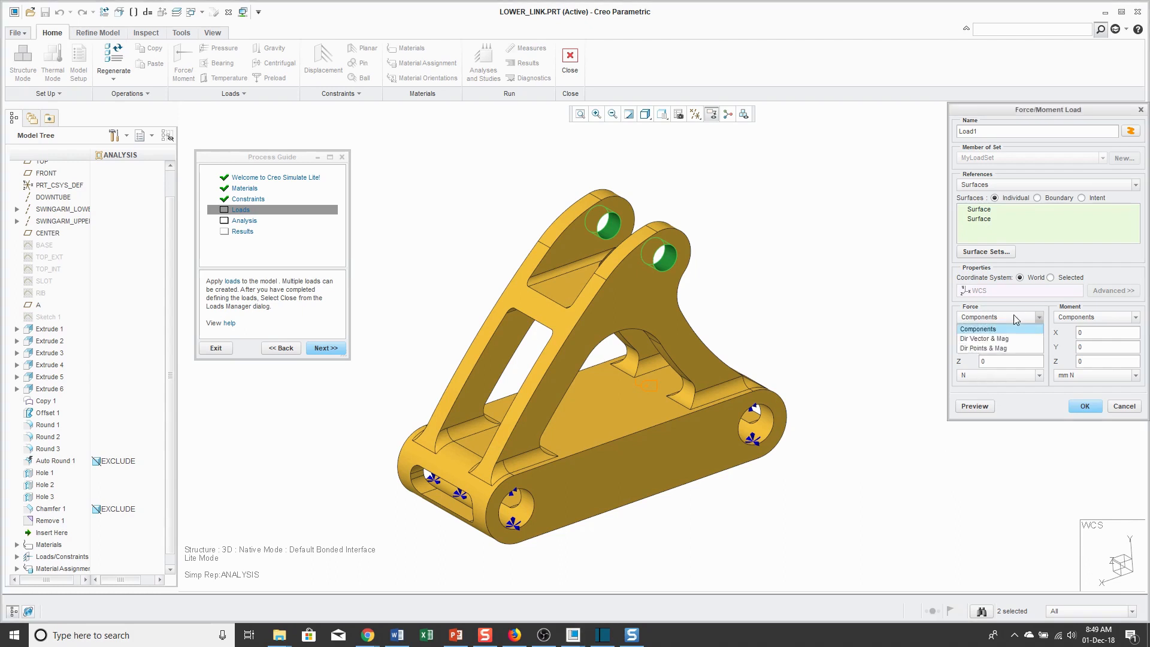
{"action": "left_click", "coordinate": [1014, 316]}
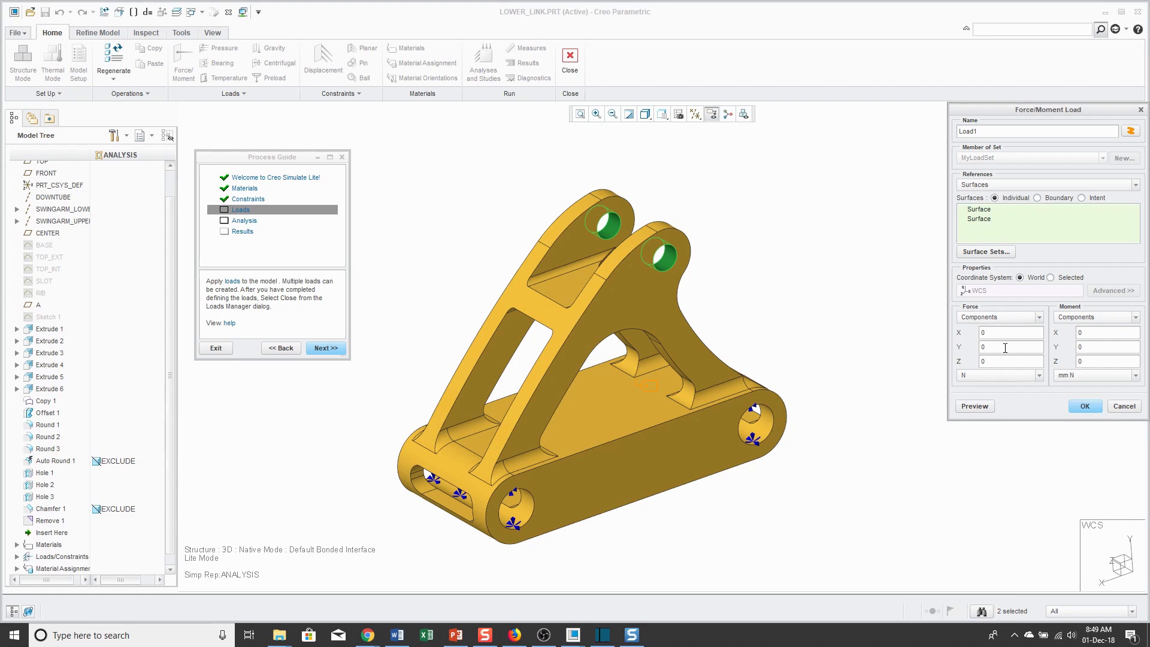
{"action": "double_click", "coordinate": [1005, 348]}
{"action": "type", "text": "1000"}
{"action": "type", "text": "-100"}
{"action": "left_click", "coordinate": [974, 406]}
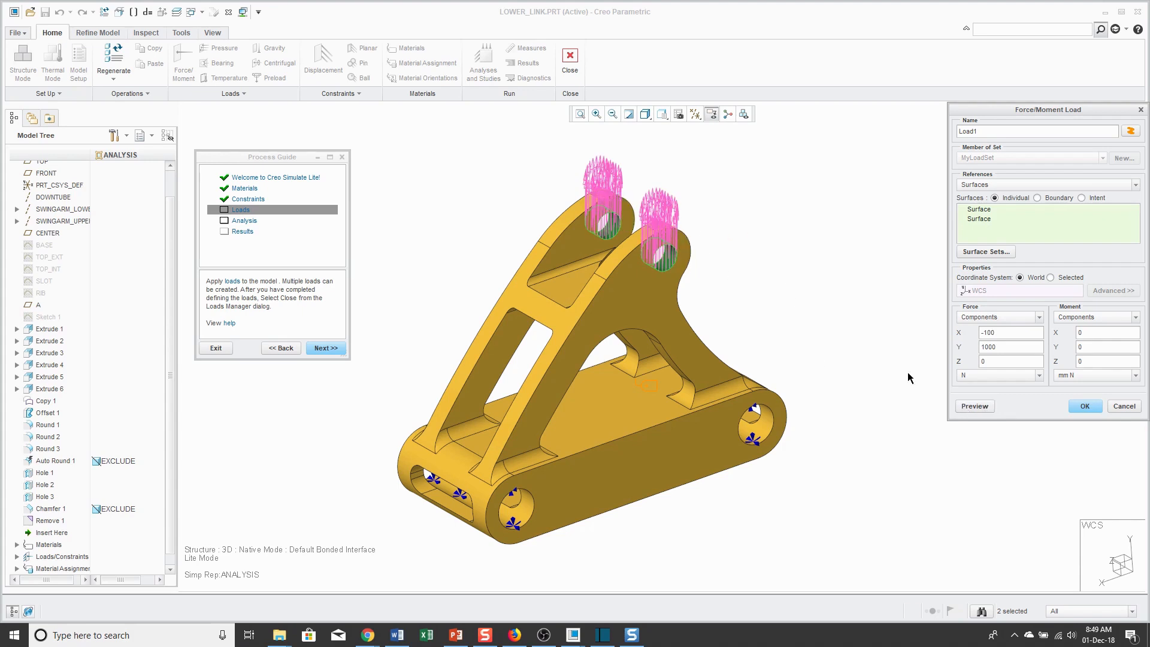
- Keep the force units as N, confirm Load1 and close the loads manager
{"action": "left_click", "coordinate": [1038, 375]}
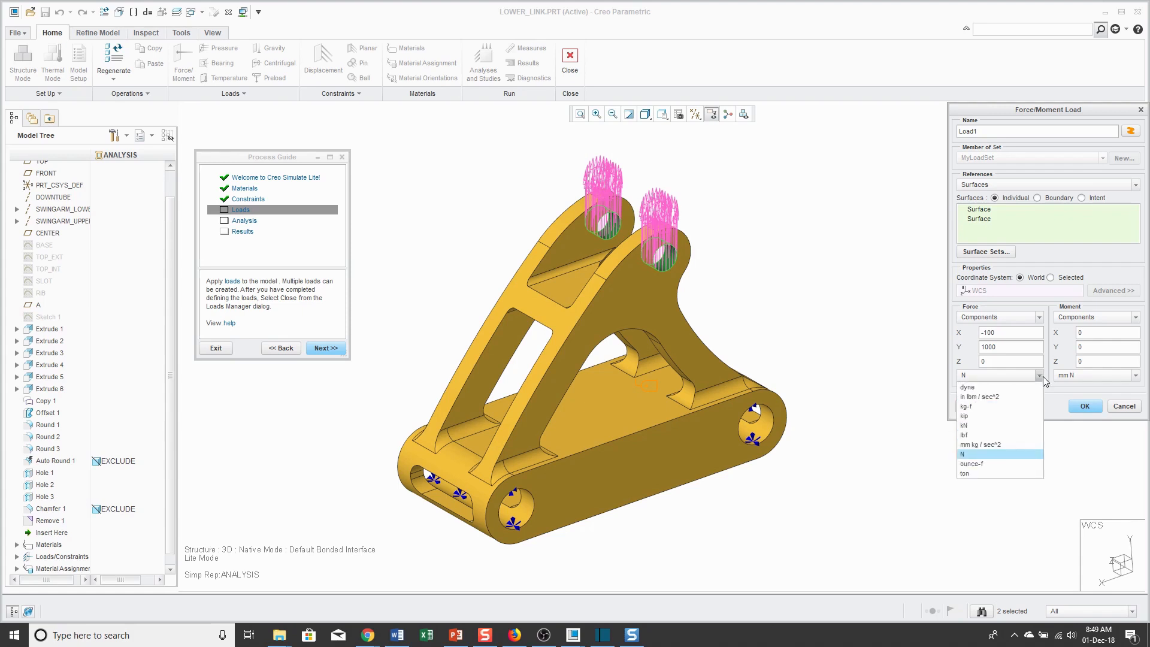
{"action": "left_click", "coordinate": [927, 349]}
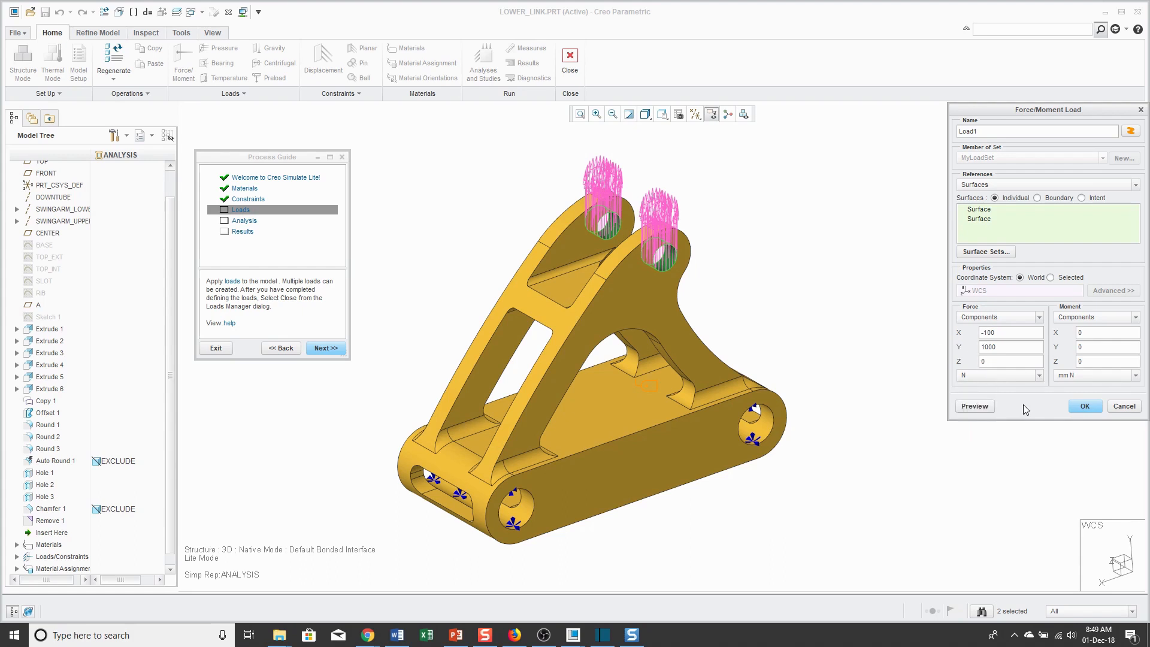
{"action": "left_click", "coordinate": [1086, 409]}
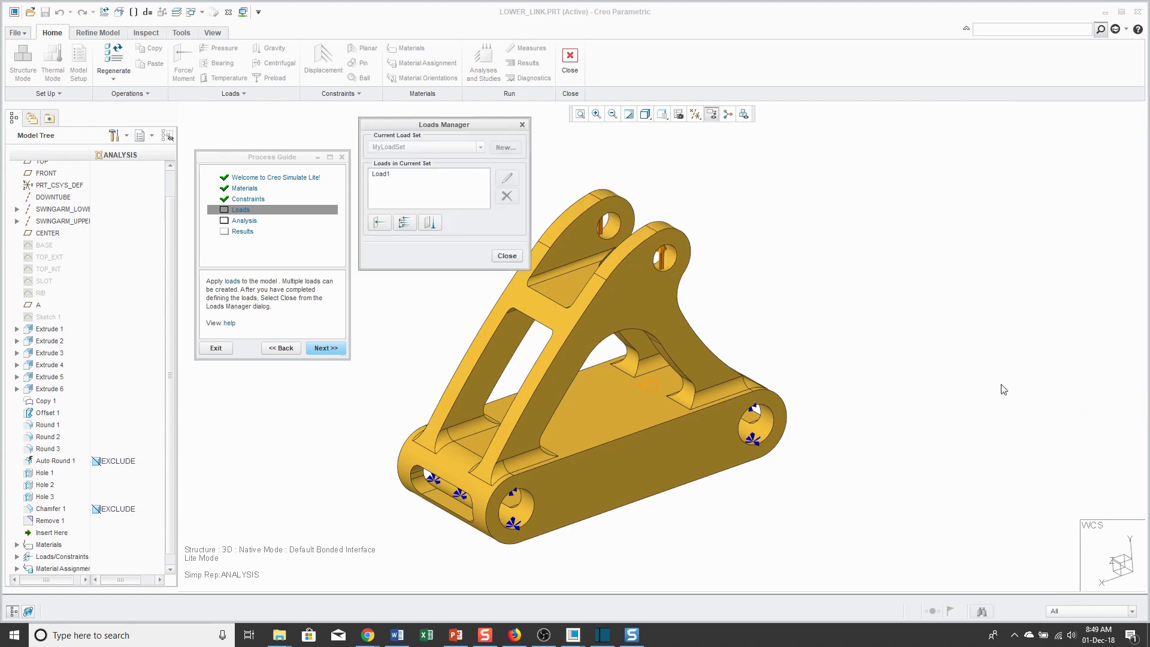
{"action": "left_click", "coordinate": [506, 257]}
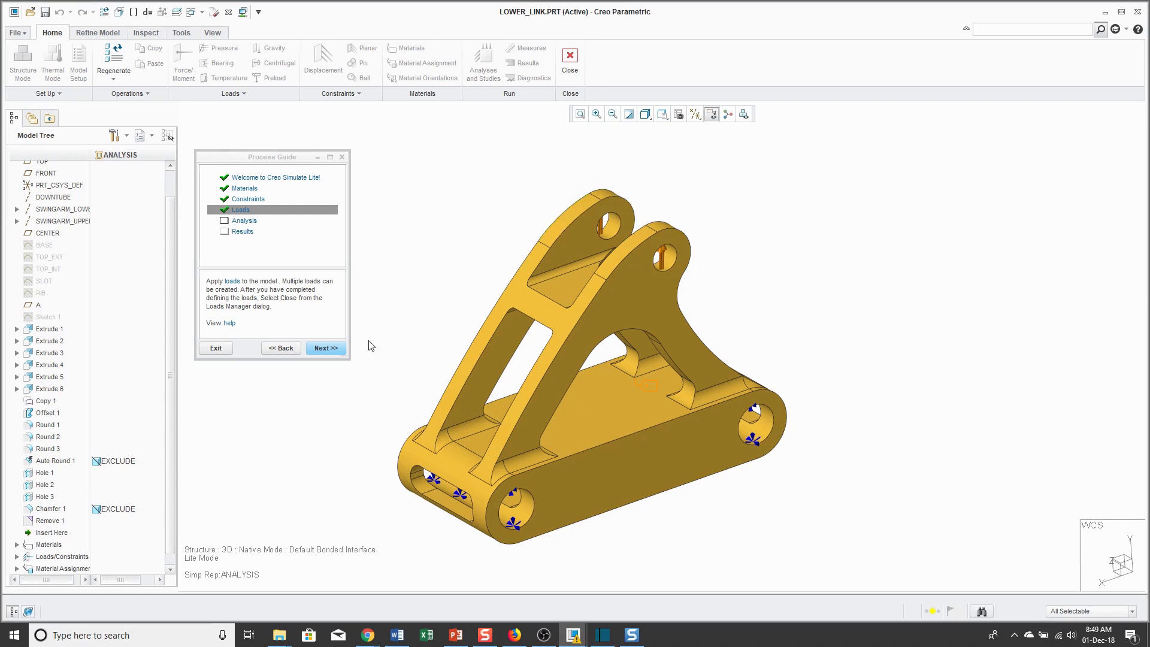
- Run the static analysis, review the diagnostics report, and advance to the results step
{"action": "left_click", "coordinate": [325, 349]}
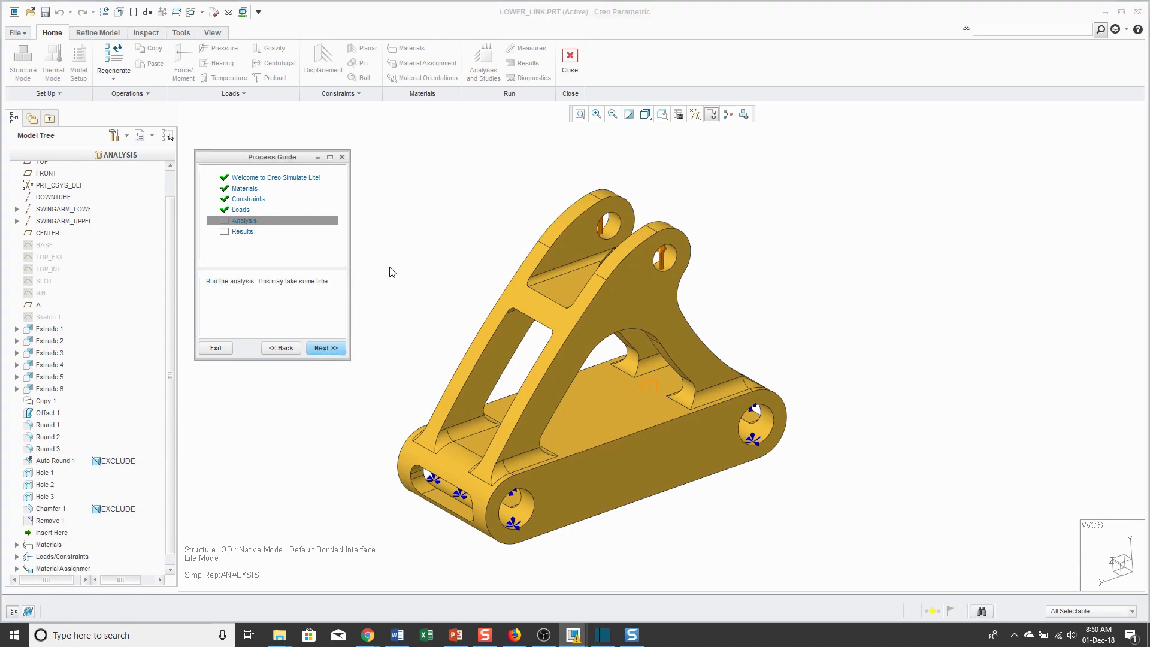
{"action": "left_click", "coordinate": [211, 281]}
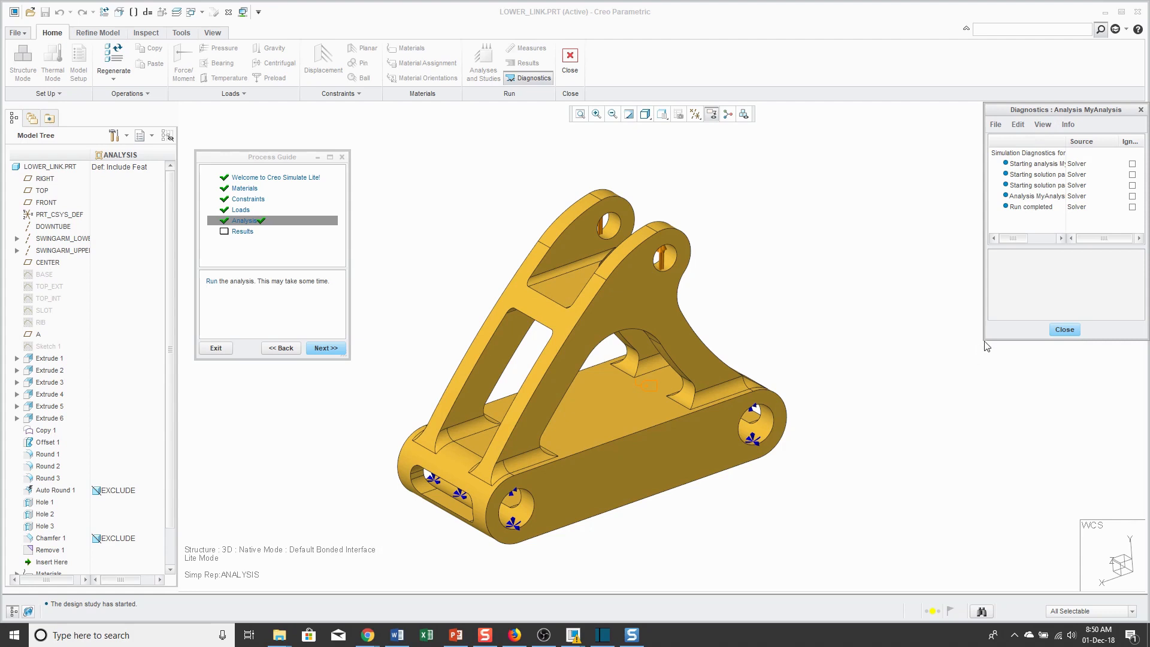
{"action": "left_click_drag", "start_coordinate": [985, 340], "coordinate": [908, 390]}
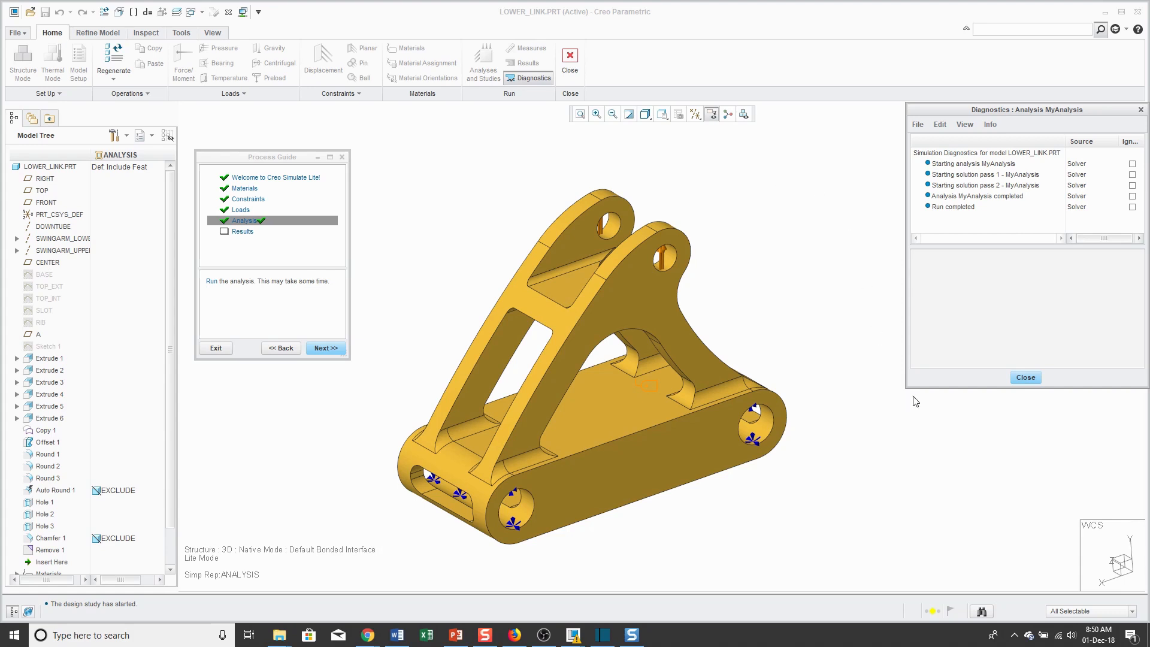
{"action": "left_click", "coordinate": [1025, 376]}
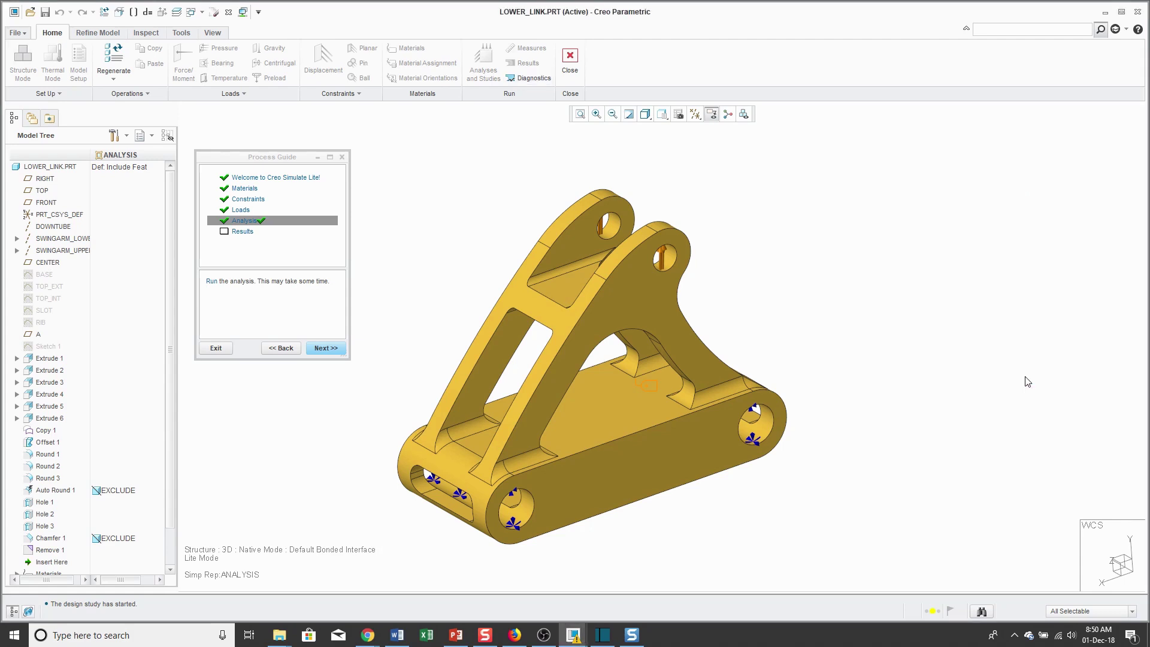
{"action": "left_click", "coordinate": [325, 348]}
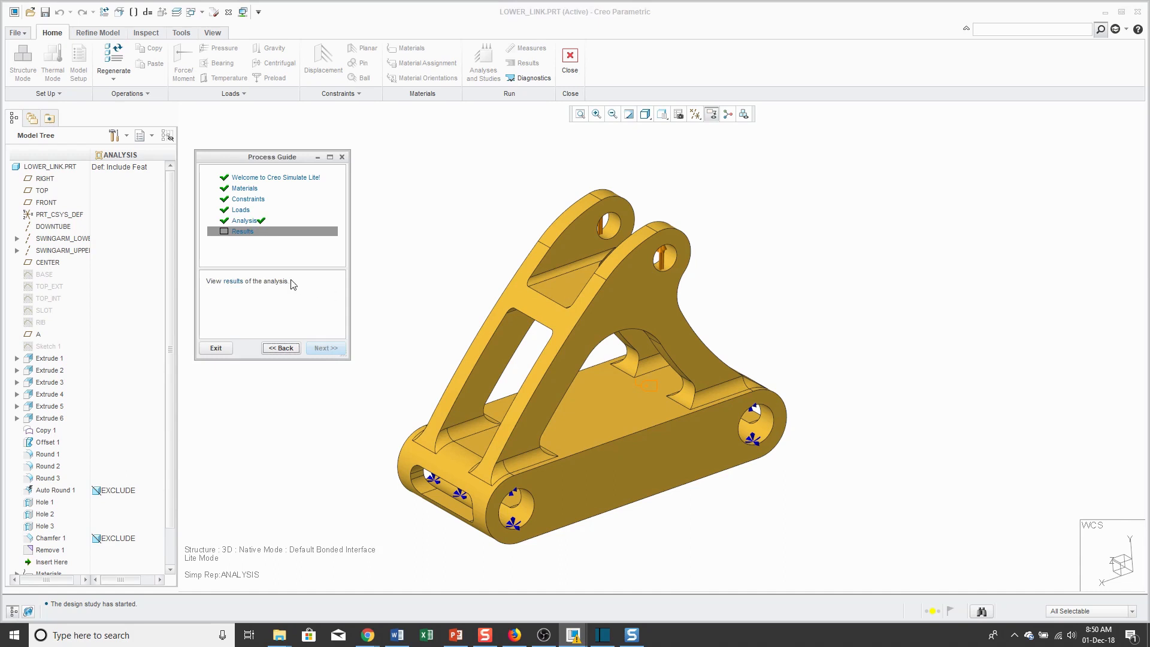
- Load the result windows and close the maximum principal stress window, leaving two
{"action": "left_click", "coordinate": [232, 285]}
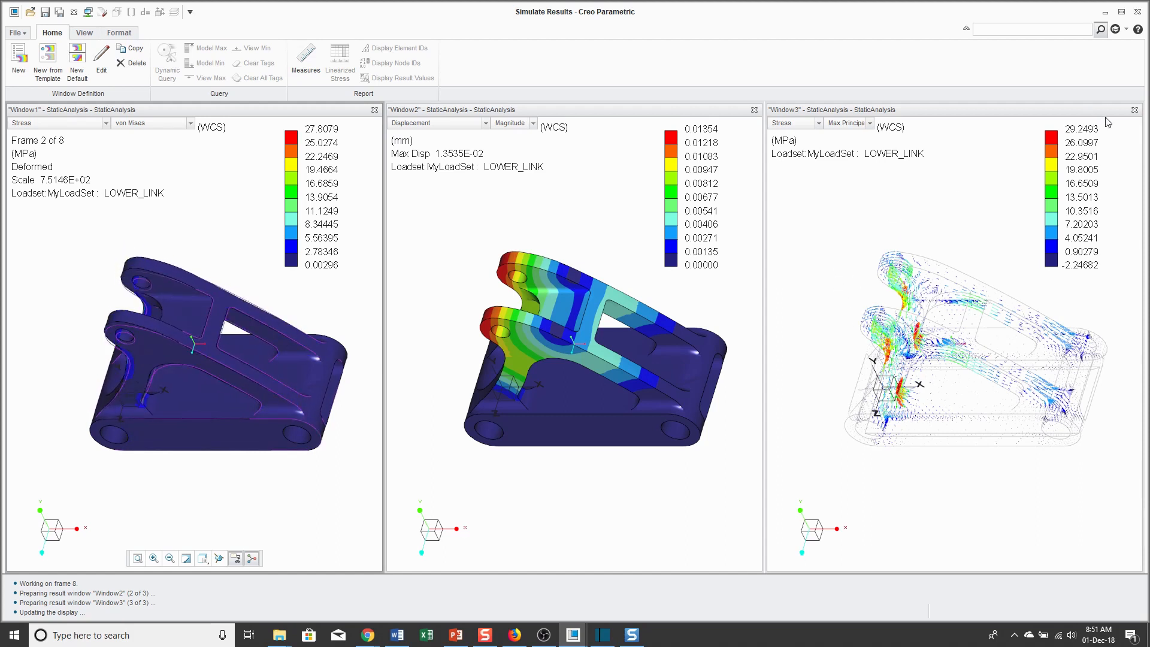
{"action": "left_click", "coordinate": [1133, 109]}
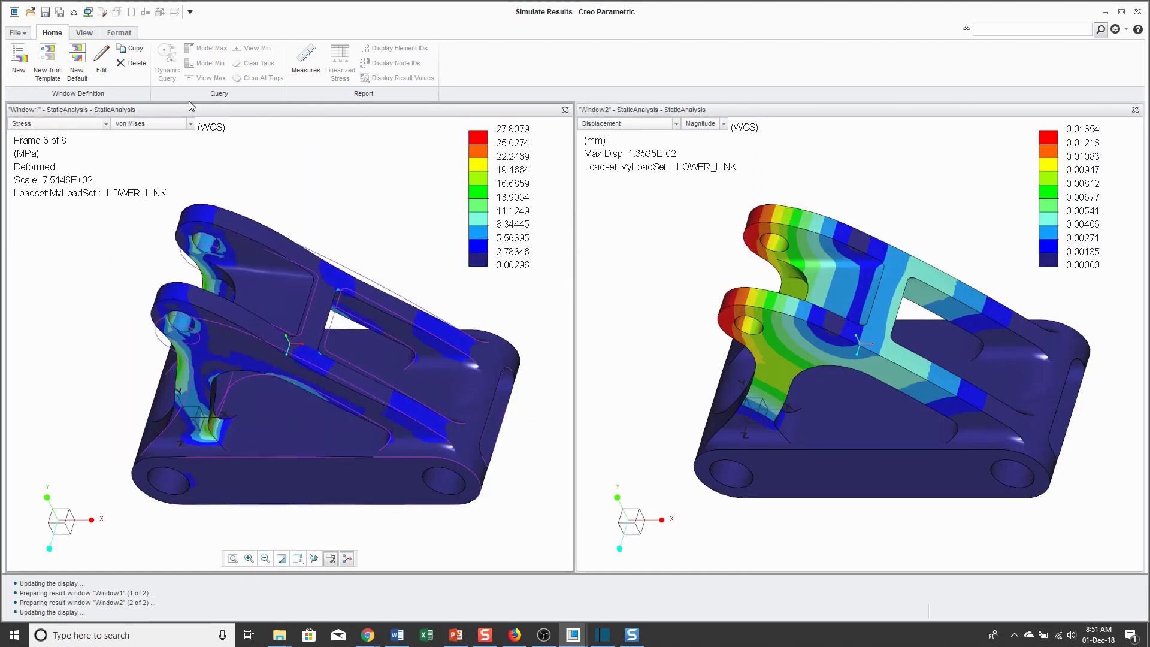
- Redefine the von Mises window to show deformation at true scale 1.0 and reorient the model
{"action": "left_click", "coordinate": [101, 61]}
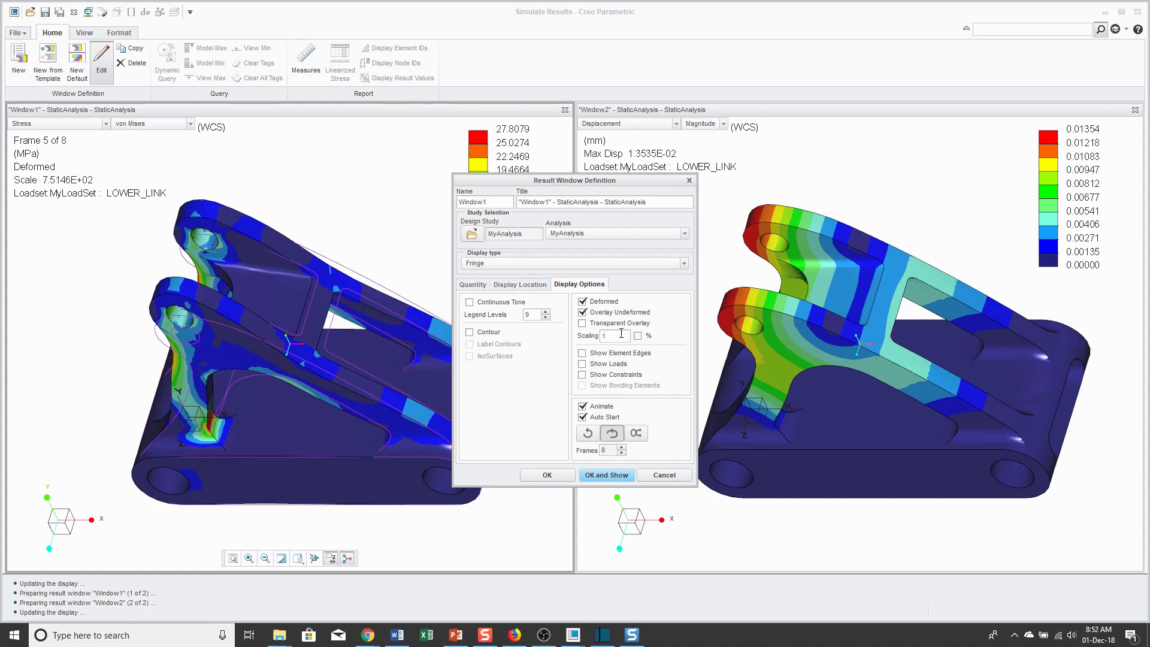
{"action": "left_click", "coordinate": [610, 475]}
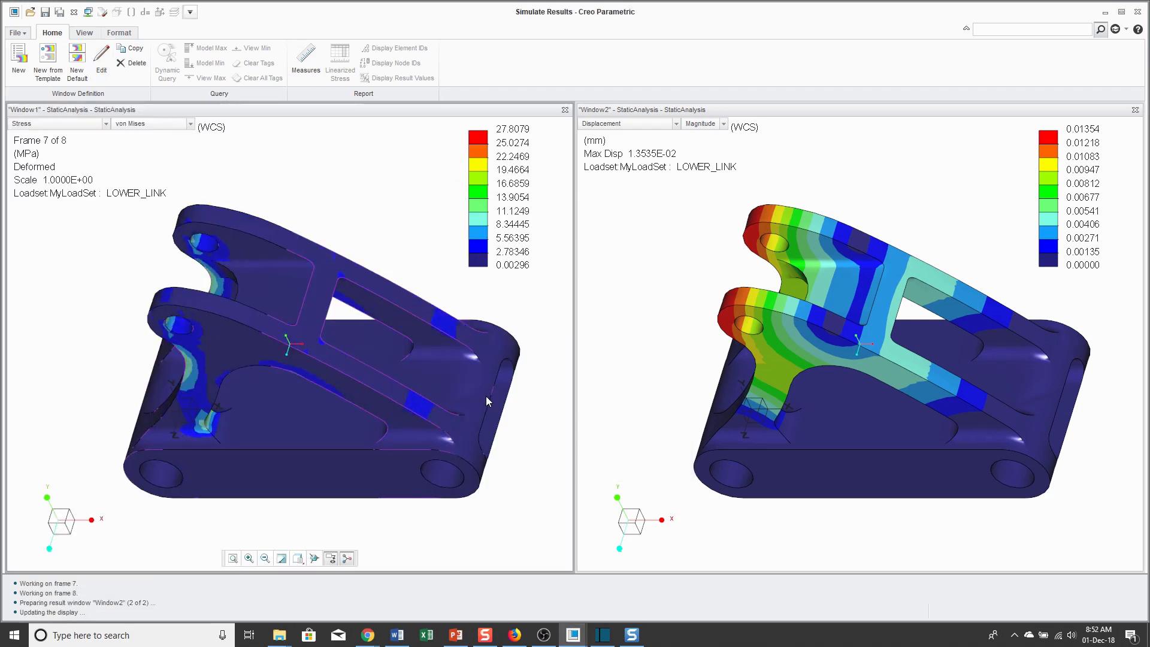
{"action": "mouse_move", "coordinate": [485, 397]}
{"action": "middle_mouse_down"}
{"action": "mouse_move", "coordinate": [464, 382]}
{"action": "mouse_move", "coordinate": [437, 394]}
{"action": "middle_mouse_up"}
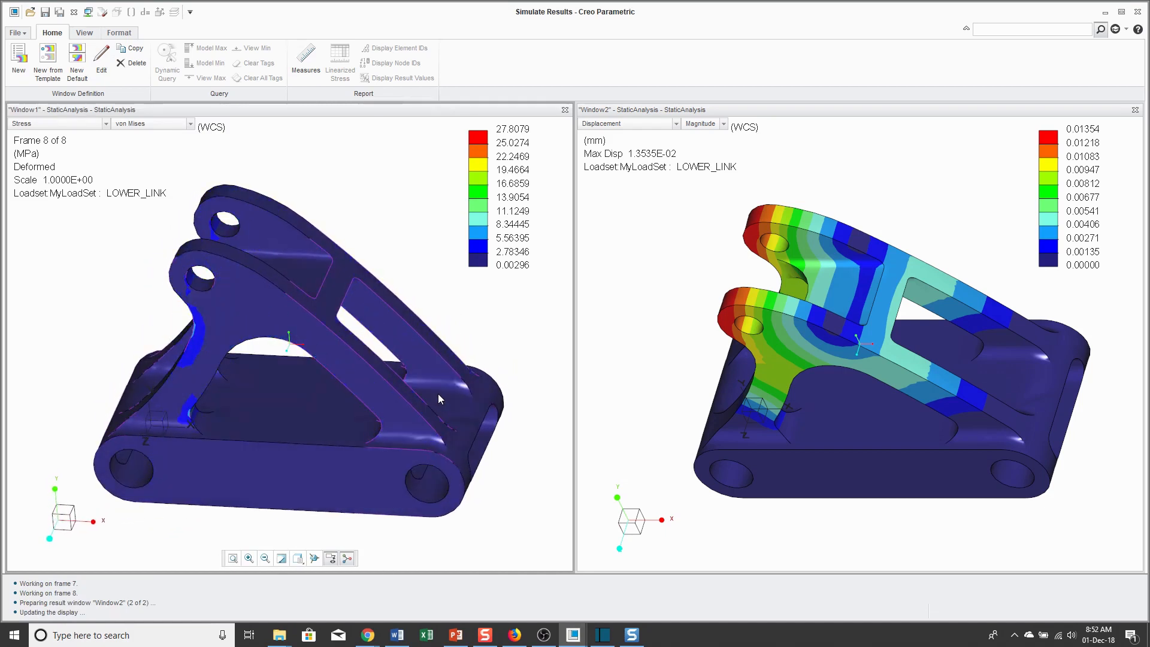